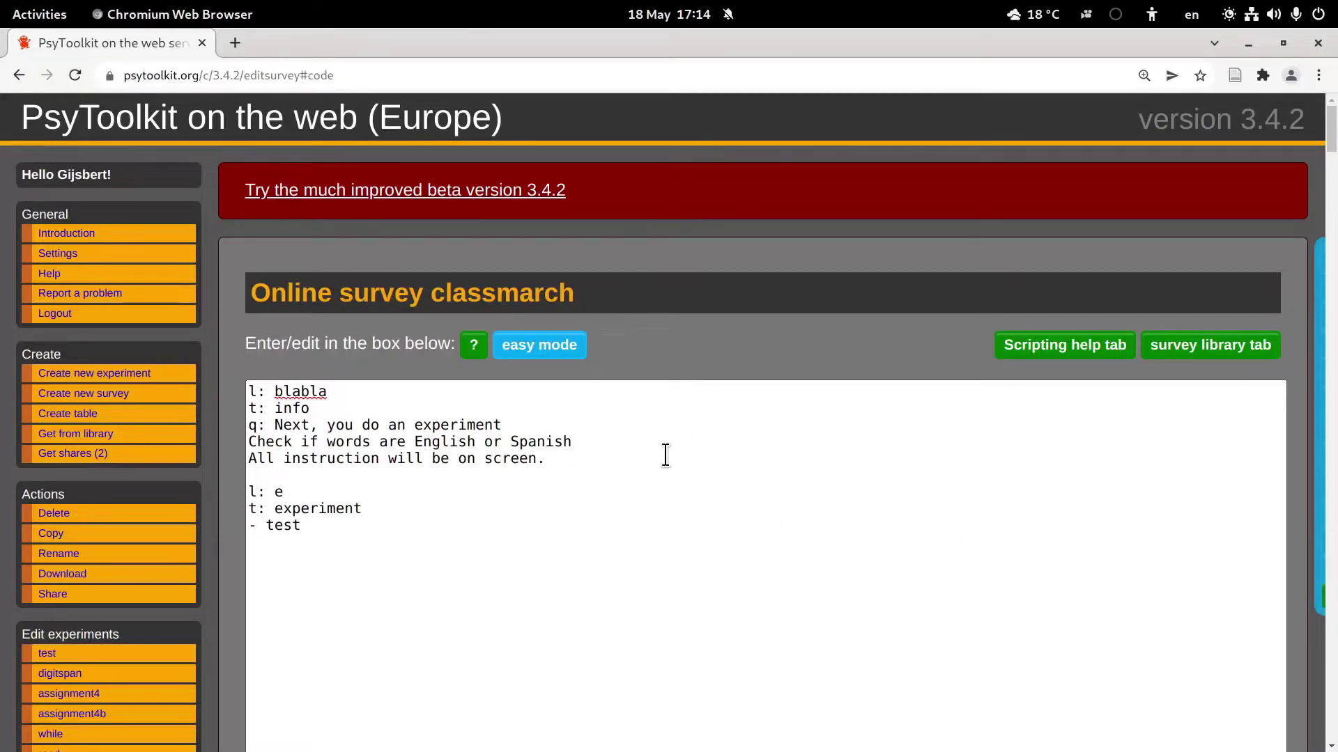
{"action": "scroll", "coordinate": [659, 422], "scroll_direction": "down", "scroll_amount": 2}
{"action": "scroll", "coordinate": [659, 422], "scroll_direction": "down", "scroll_amount": 1}
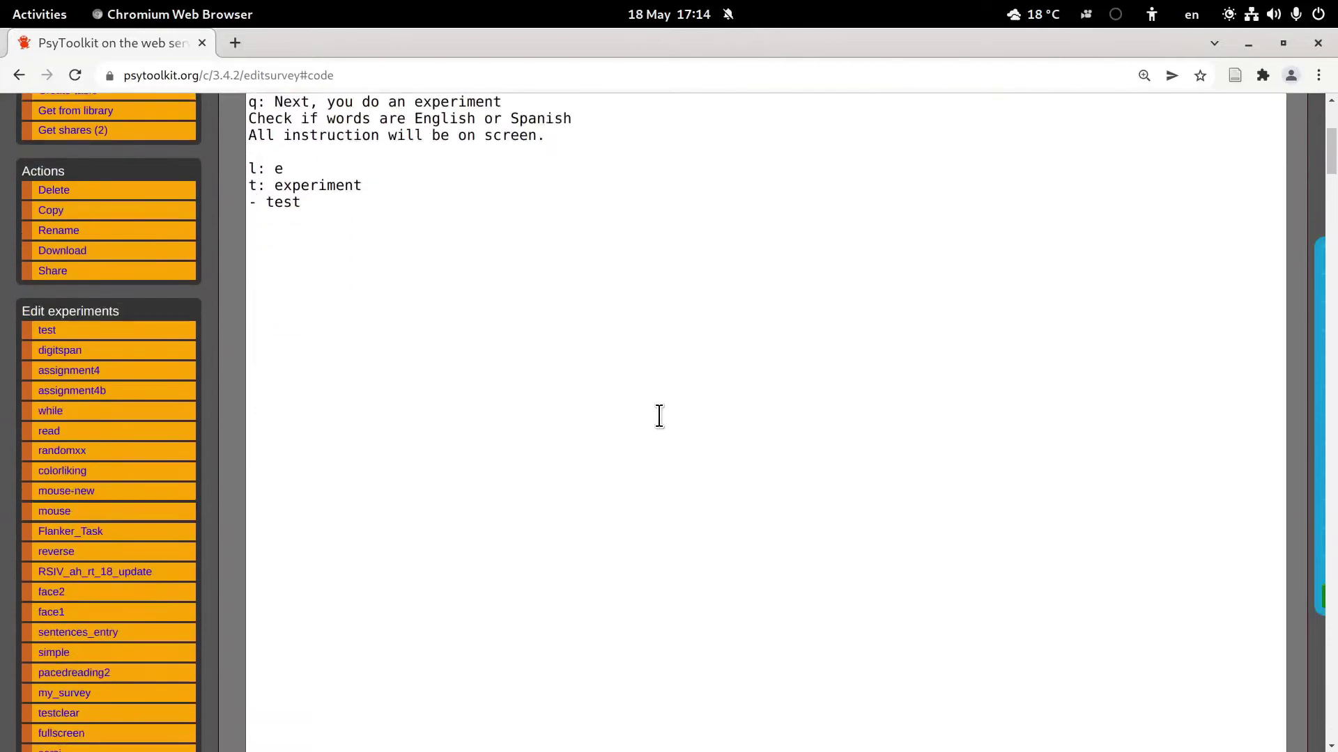
{"action": "scroll", "coordinate": [657, 415], "scroll_direction": "up", "scroll_amount": 1}
{"action": "scroll", "coordinate": [669, 414], "scroll_direction": "up", "scroll_amount": 3}
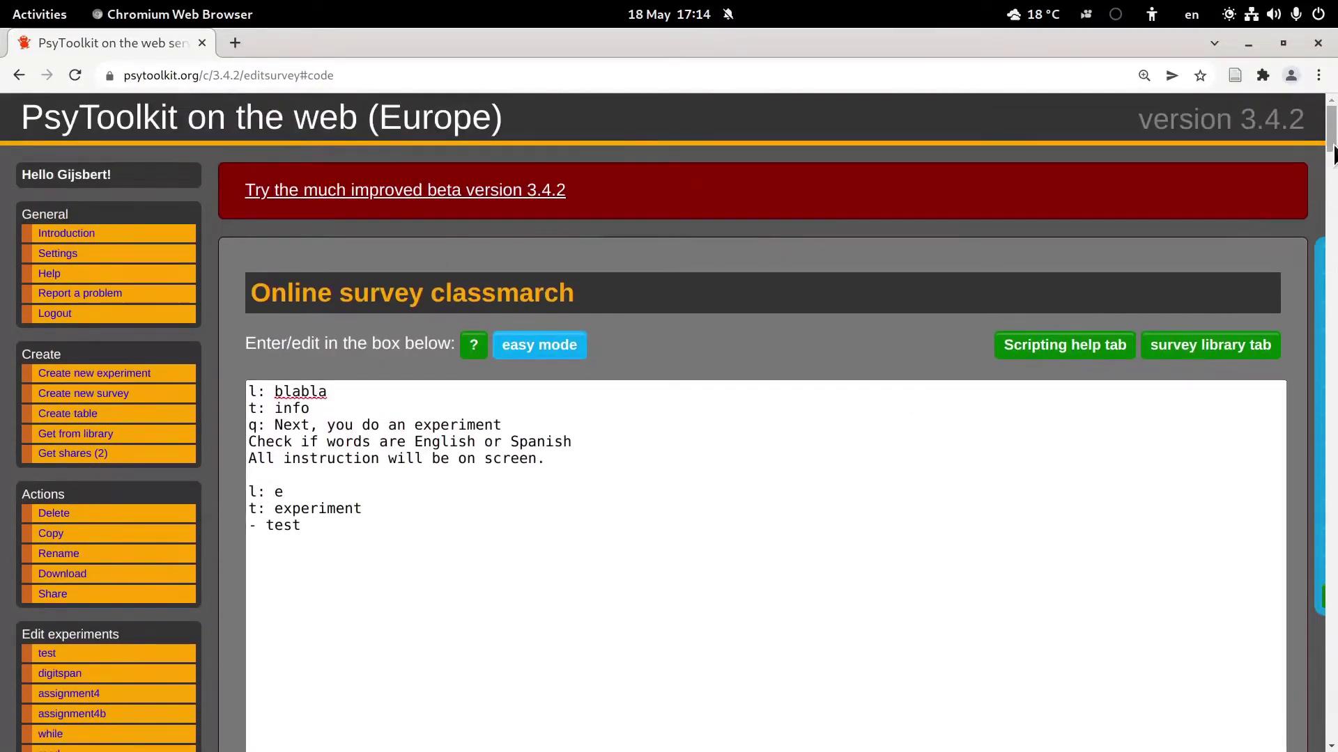
{"action": "left_click_drag", "start_coordinate": [1330, 141], "coordinate": [1325, 235]}
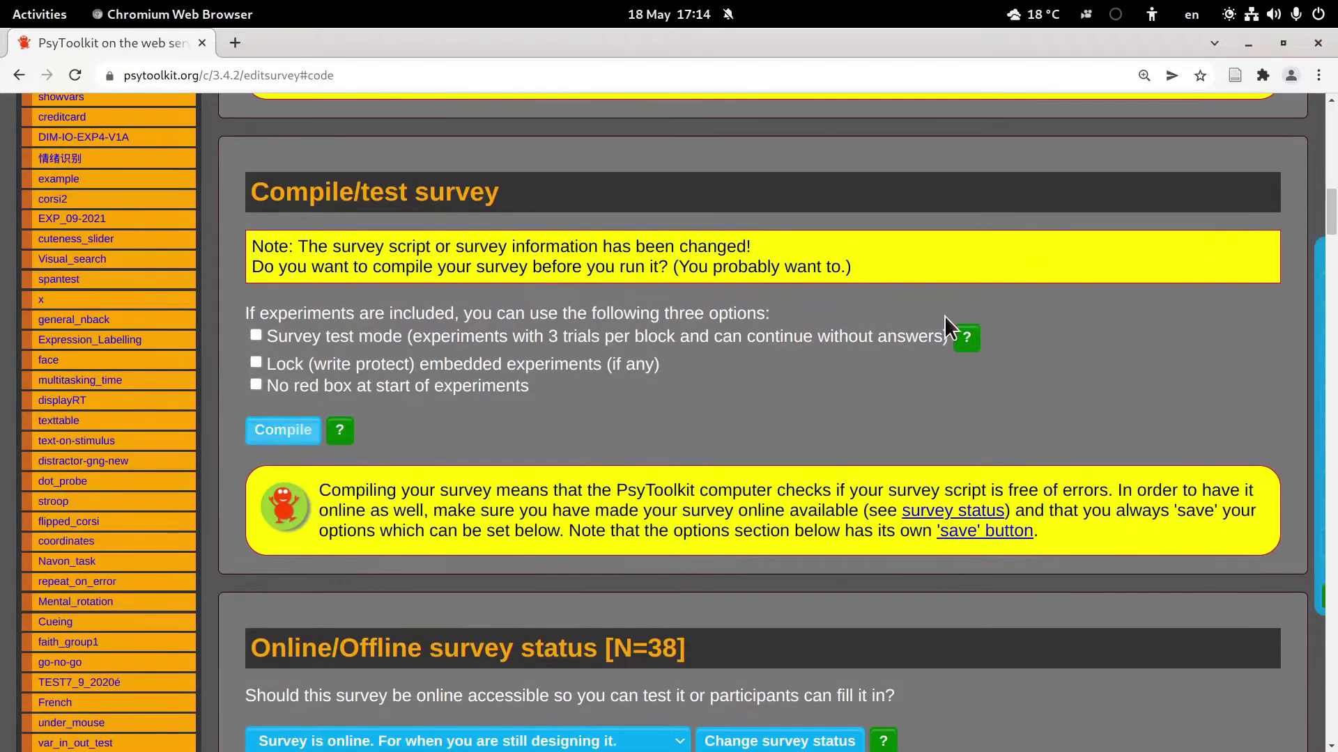
{"action": "mouse_move", "coordinate": [1329, 214]}
{"action": "left_mouse_down"}
{"action": "mouse_move", "coordinate": [1330, 668]}
{"action": "mouse_move", "coordinate": [1327, 121]}
{"action": "left_mouse_up"}
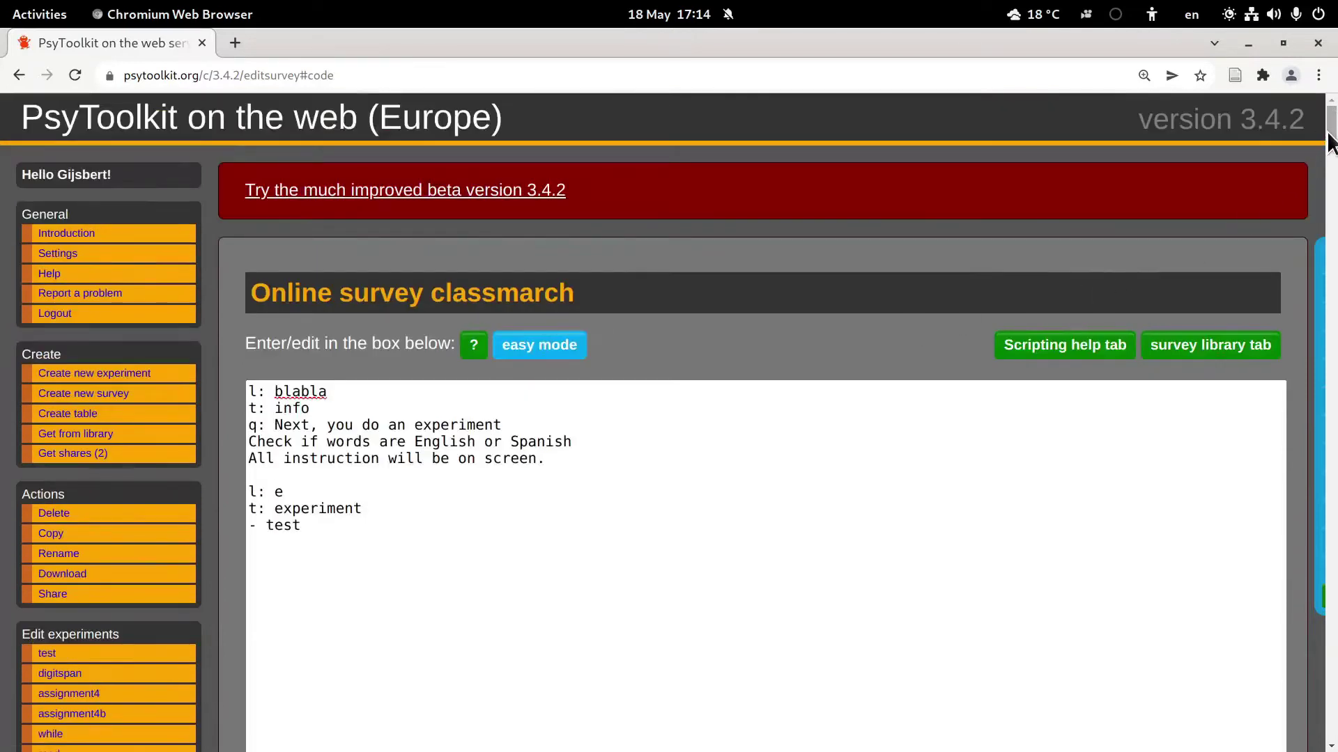
{"action": "left_click_drag", "start_coordinate": [1331, 142], "coordinate": [1332, 123]}
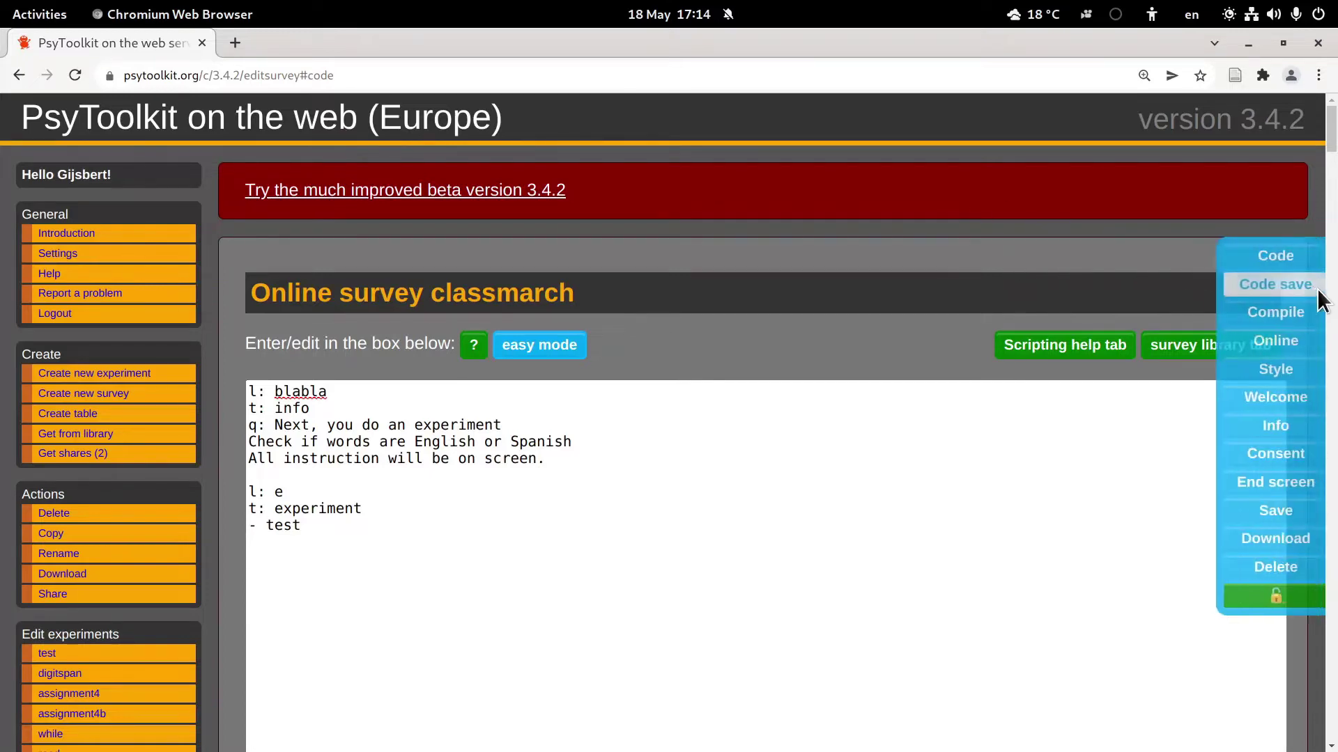
- Lock the pop-out section menu open beside the classmarch survey script using its padlock
{"action": "left_click", "coordinate": [1280, 599]}
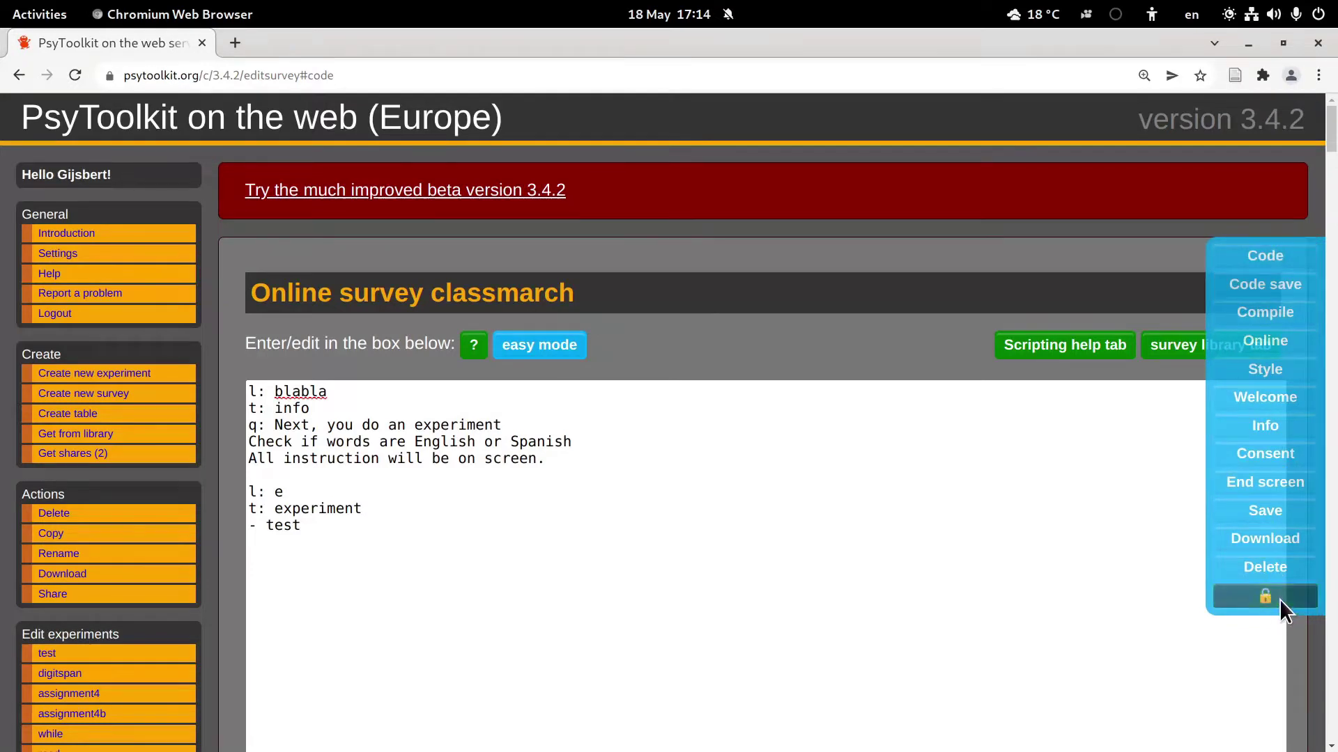
{"action": "left_click", "coordinate": [1256, 267]}
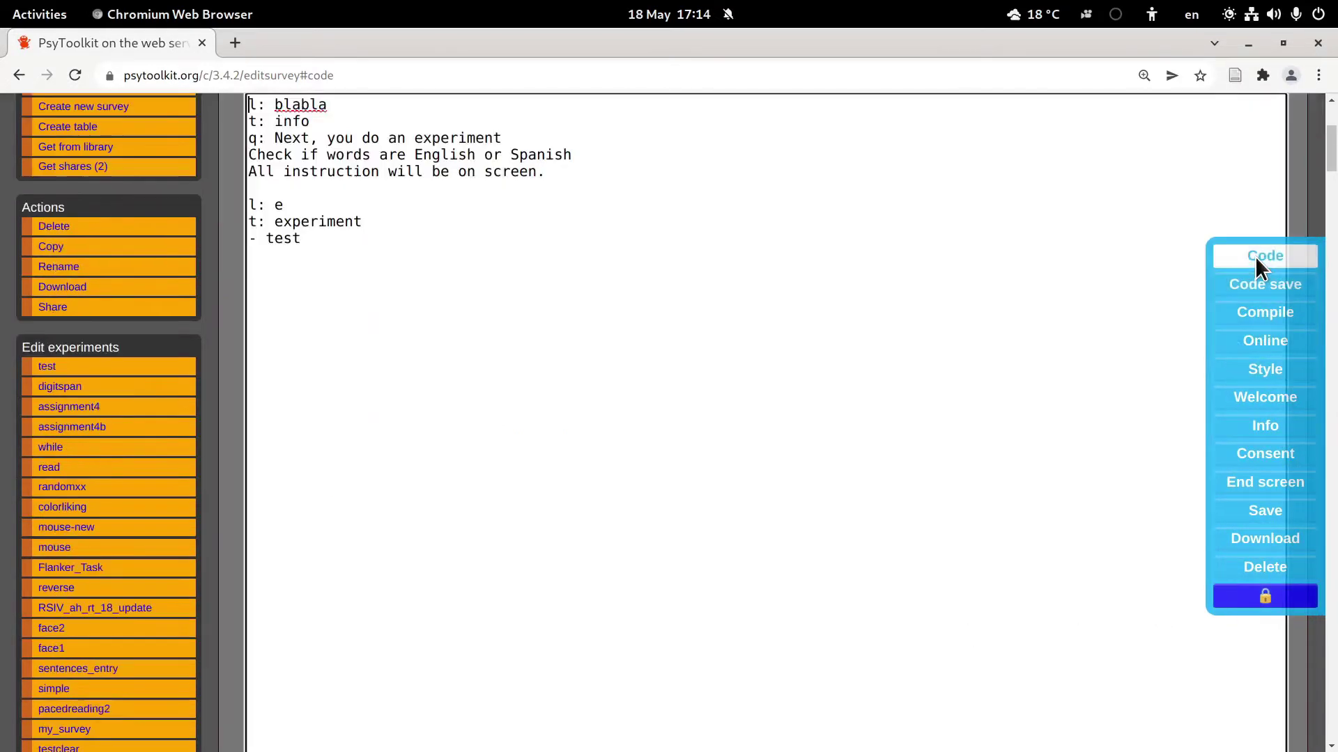
{"action": "left_click", "coordinate": [1266, 312]}
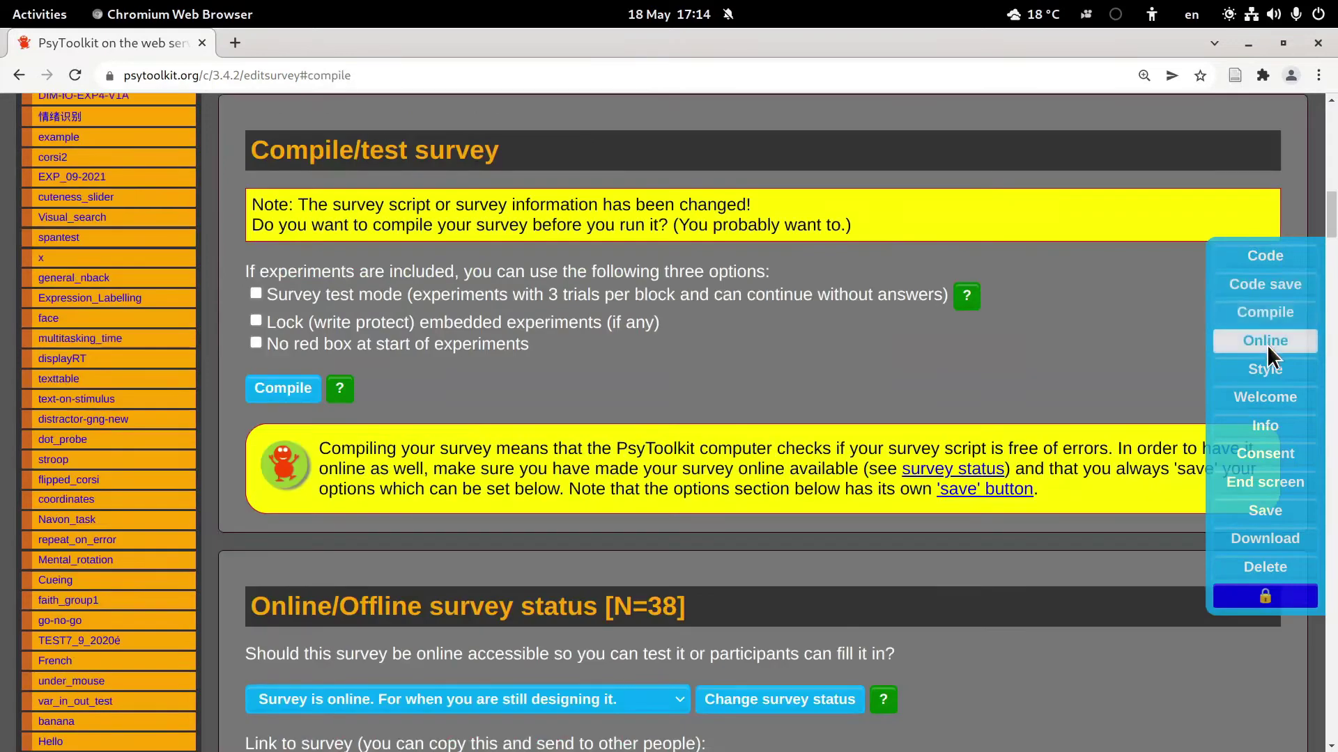
{"action": "left_click", "coordinate": [1267, 345]}
{"action": "left_click", "coordinate": [1272, 377]}
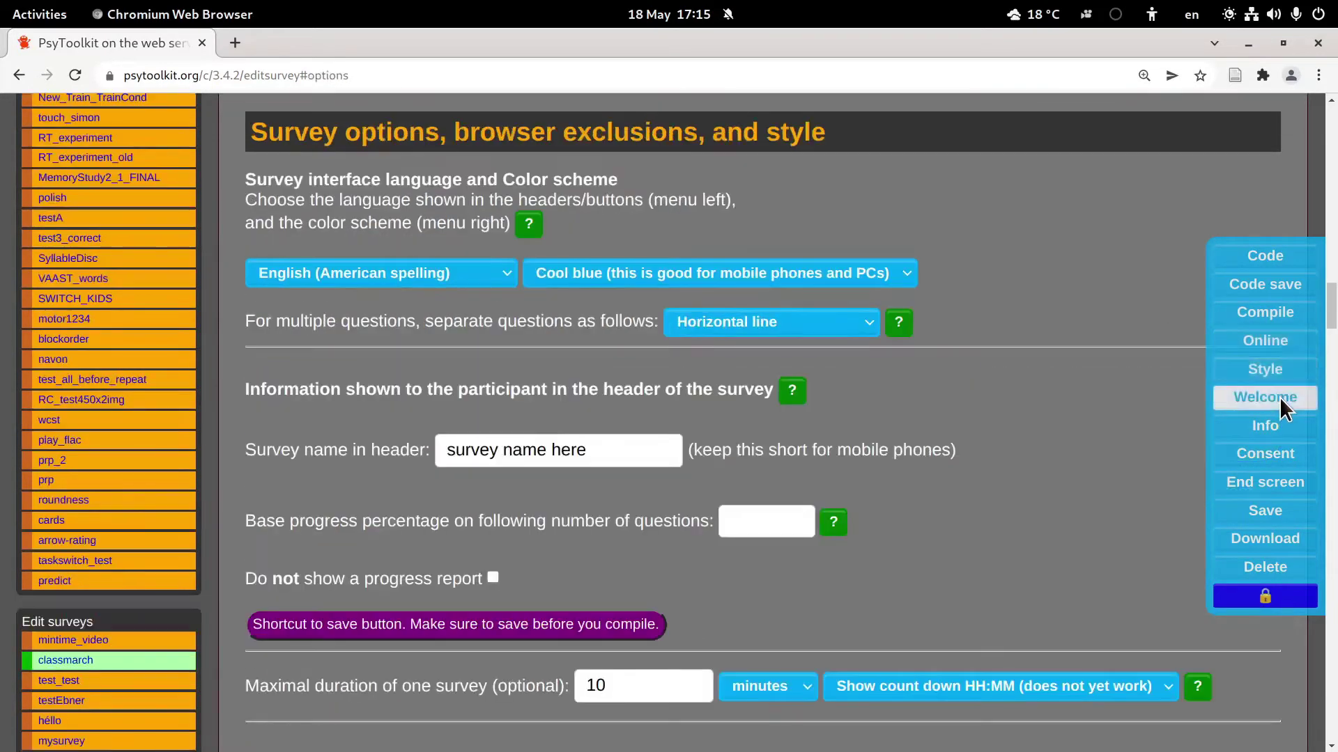
{"action": "left_click", "coordinate": [1280, 397]}
{"action": "left_click", "coordinate": [1277, 429]}
{"action": "left_click", "coordinate": [1277, 459]}
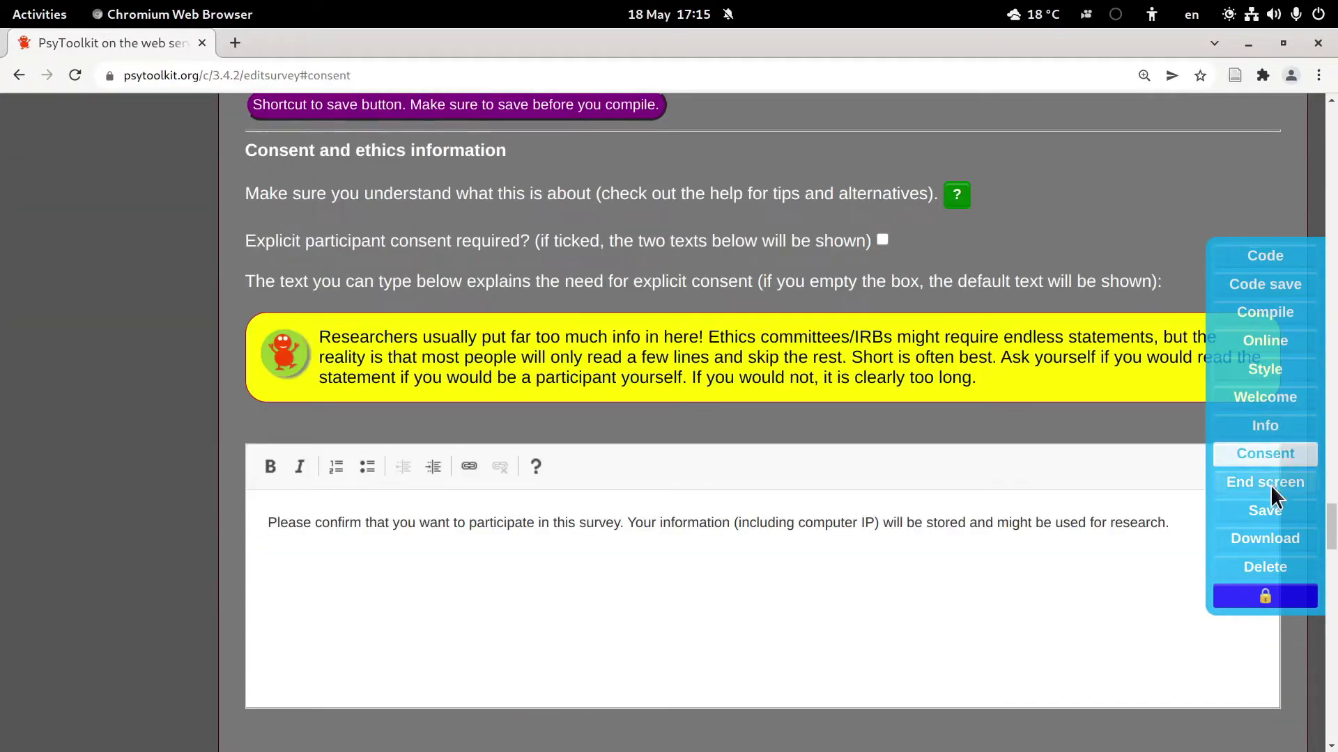
{"action": "left_click", "coordinate": [1271, 484]}
{"action": "left_click", "coordinate": [1271, 513]}
{"action": "left_click", "coordinate": [1273, 545]}
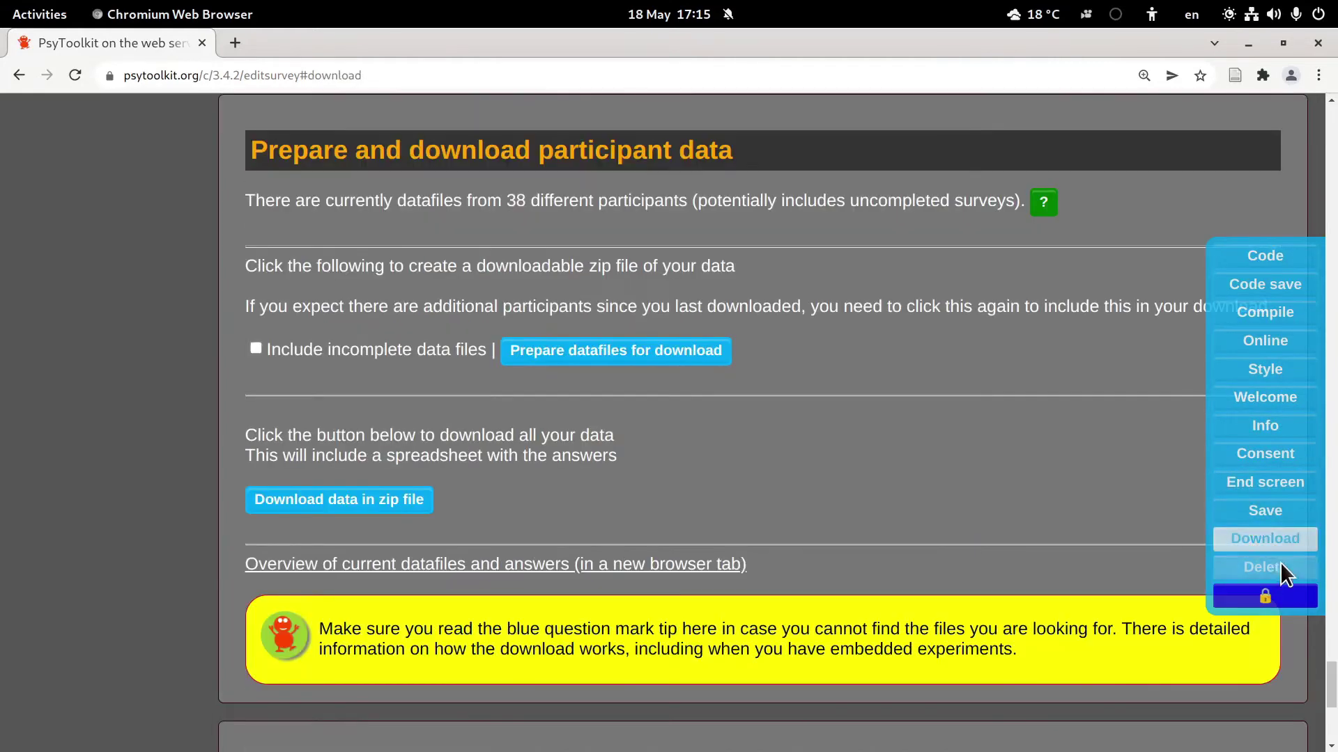
{"action": "left_click", "coordinate": [1279, 571]}
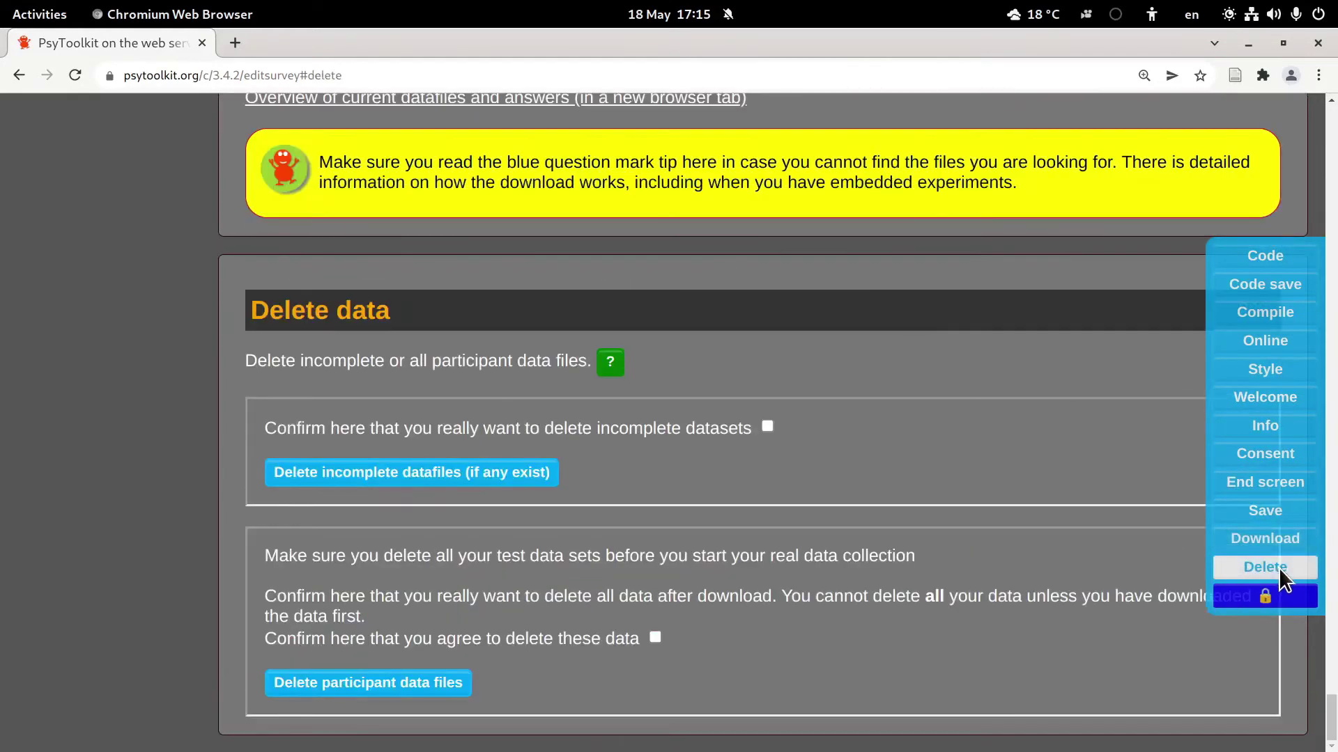
{"action": "left_click", "coordinate": [1276, 252]}
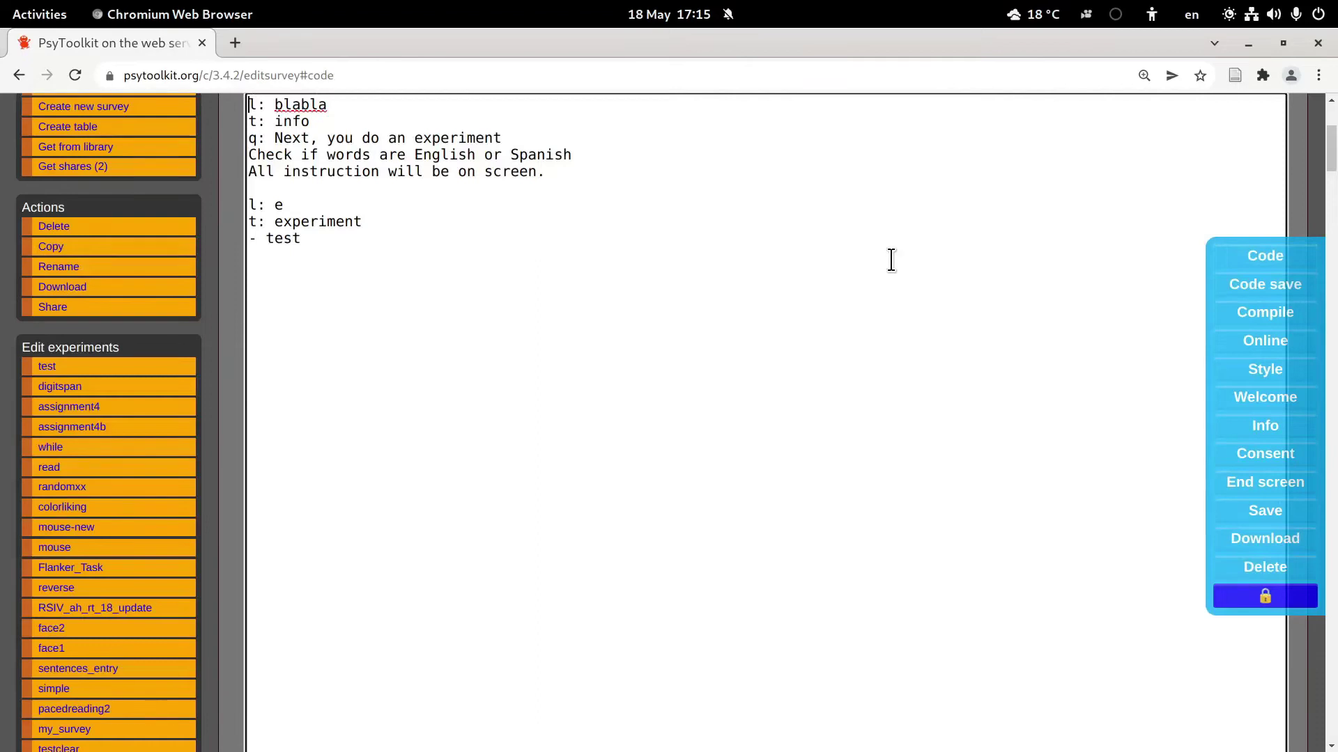
{"action": "scroll", "coordinate": [888, 262], "scroll_direction": "up", "scroll_amount": 4}
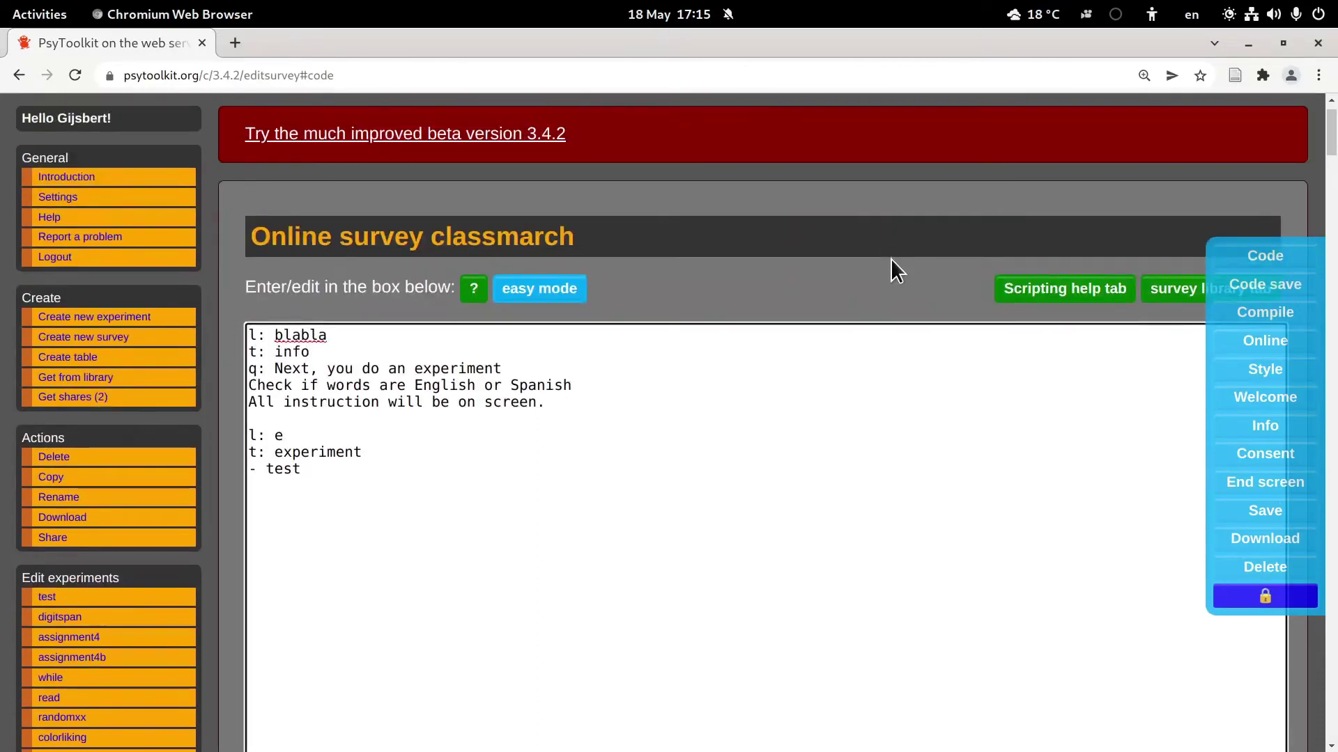